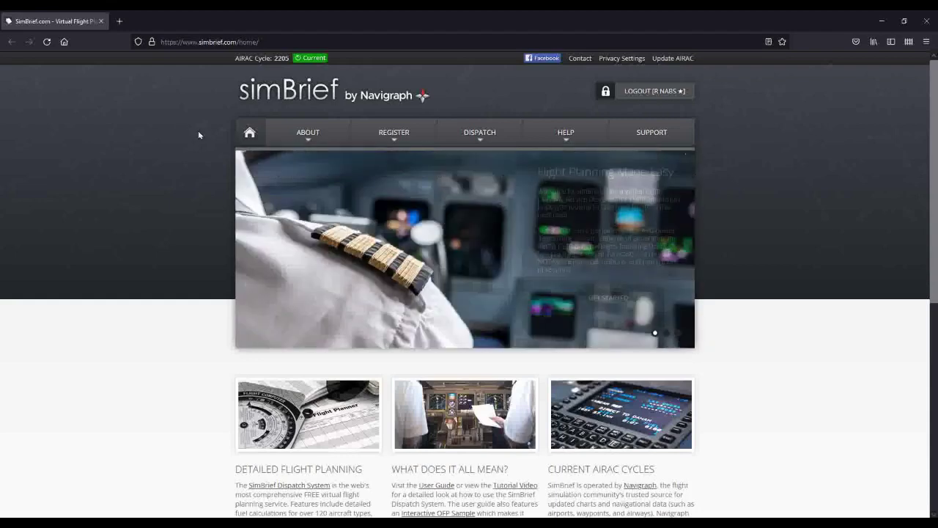
Step: Open the latest flight briefing's PDF from the dispatch system and look over the System Status page
{"action": "left_click", "coordinate": [479, 133]}
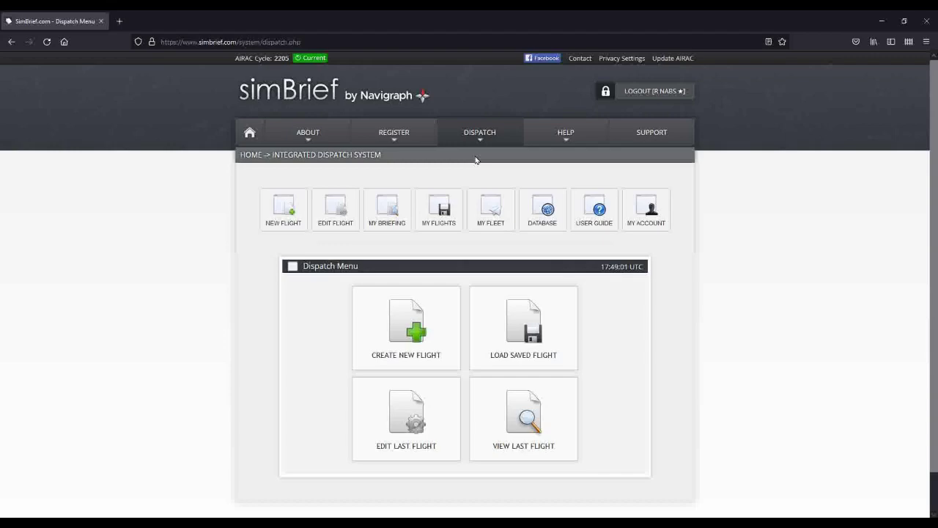
{"action": "left_click", "coordinate": [396, 358]}
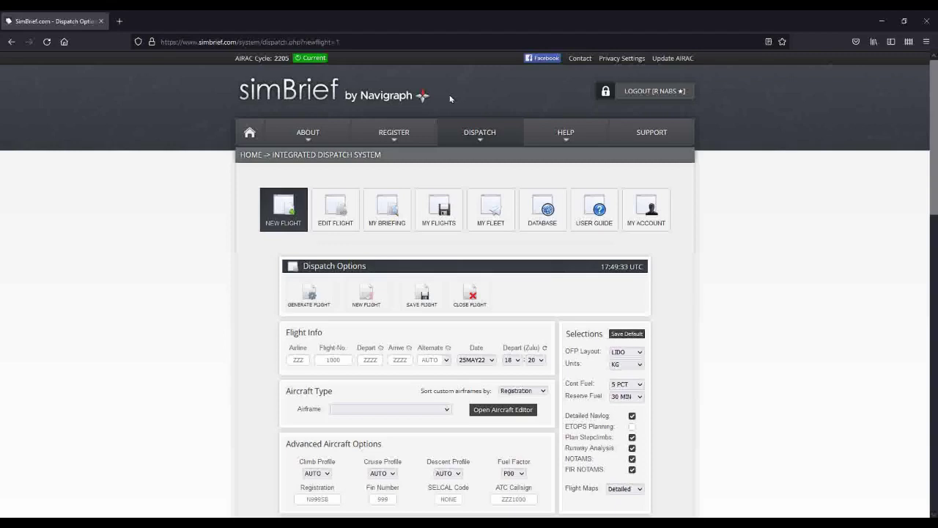
{"action": "left_click", "coordinate": [401, 219]}
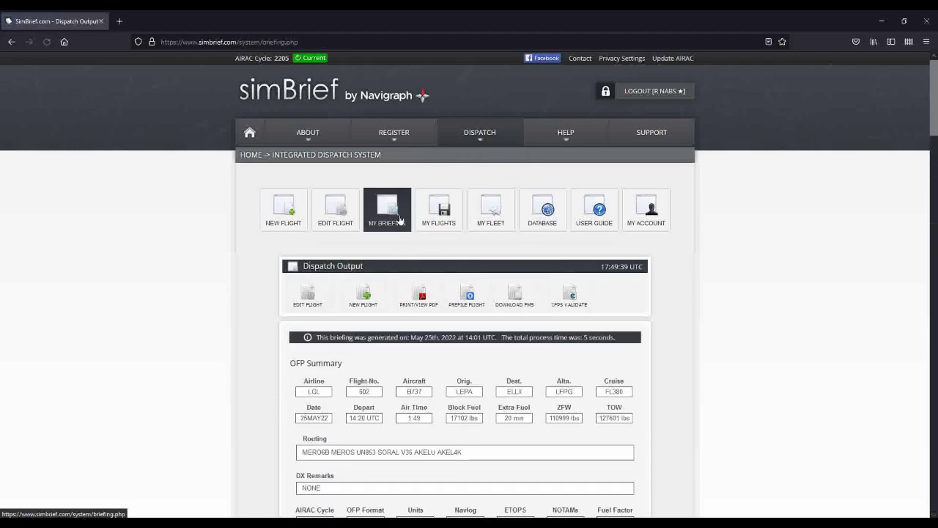
{"action": "left_click", "coordinate": [424, 298]}
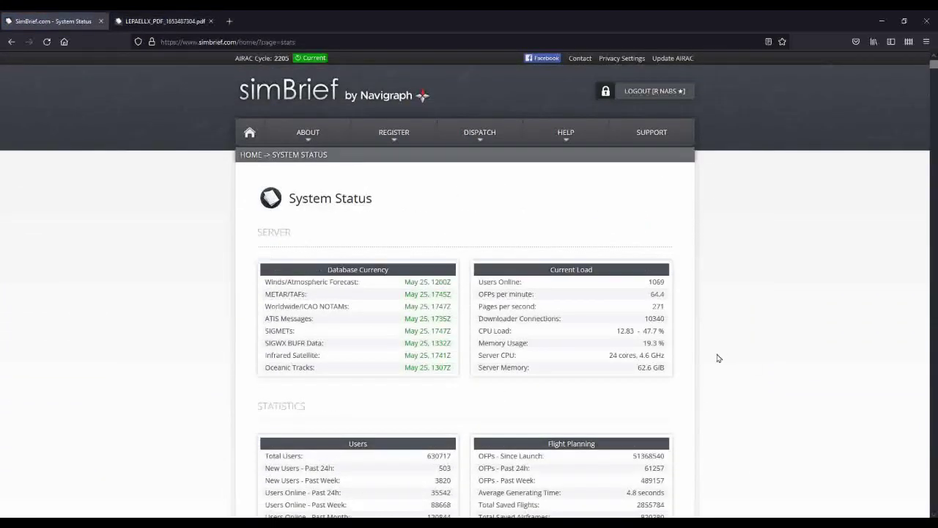
{"action": "scroll", "coordinate": [718, 357], "scroll_direction": "down", "scroll_amount": 5}
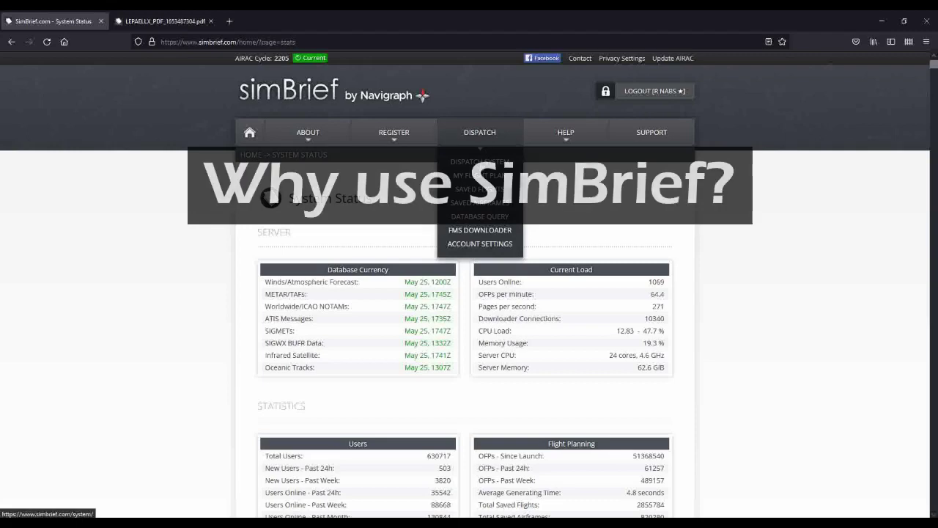
Step: Create a new flight from KLAX to KDFW using the LXVCV B747-400F airframe
{"action": "left_click", "coordinate": [480, 160]}
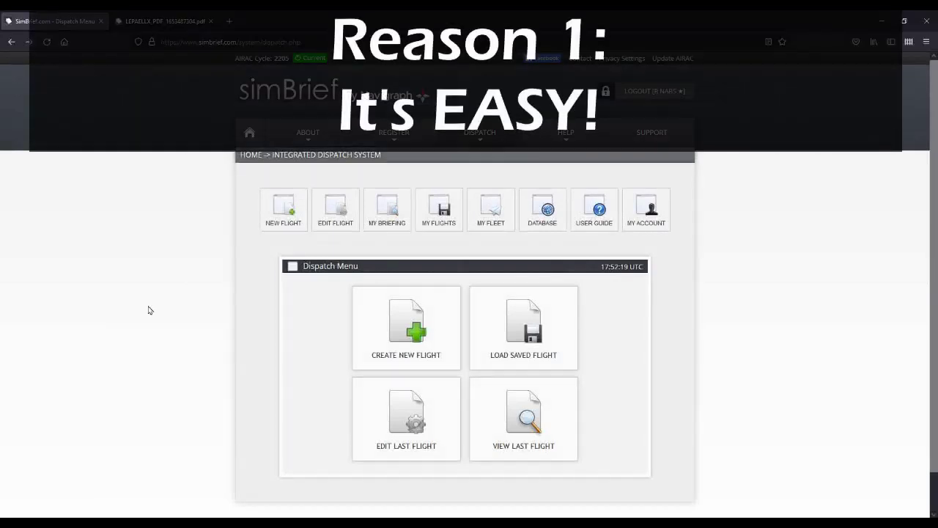
{"action": "left_click", "coordinate": [401, 331]}
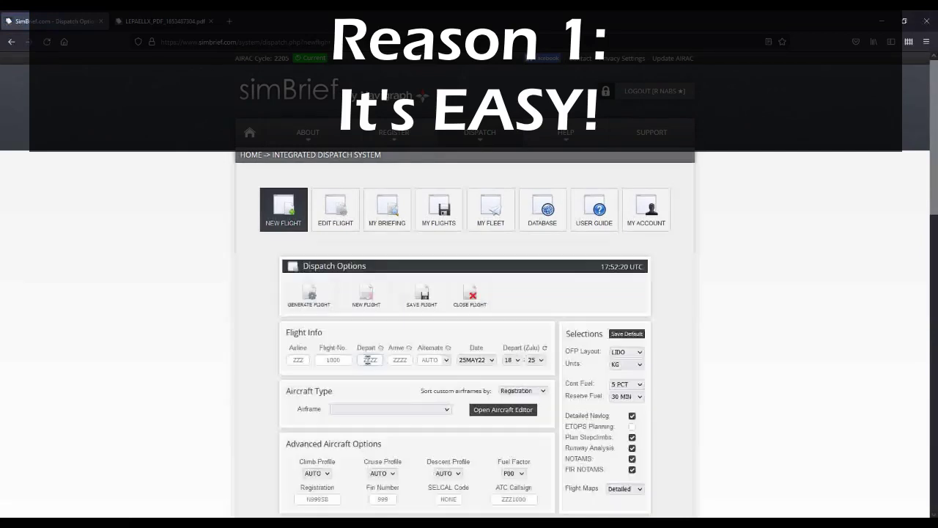
{"action": "type", "text": "KLAX"}
{"action": "key", "text": "Tab"}
{"action": "type", "text": "KDFW"}
{"action": "key", "text": "Tab"}
{"action": "left_click", "coordinate": [387, 408]}
{"action": "left_click", "coordinate": [390, 305]}
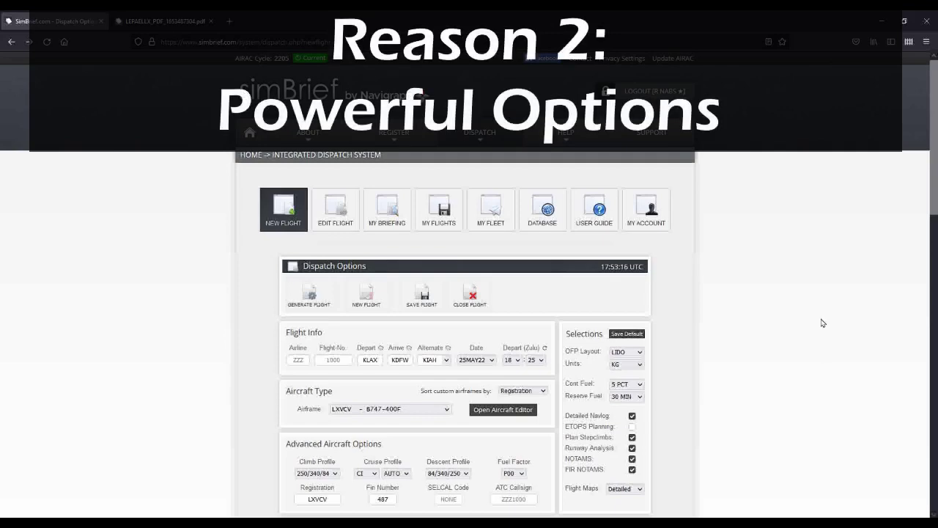
Step: Review the new flight's dispatch options, including the aircraft settings, optional entries, route tools and route map
{"action": "scroll", "coordinate": [741, 325], "scroll_direction": "down", "scroll_amount": 3}
{"action": "scroll", "coordinate": [741, 324], "scroll_direction": "down", "scroll_amount": 3}
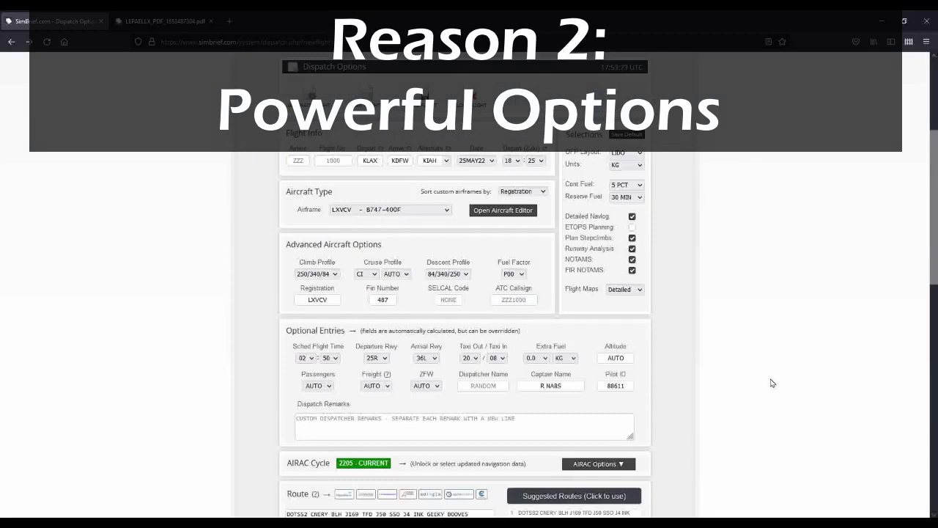
{"action": "scroll", "coordinate": [762, 374], "scroll_direction": "down", "scroll_amount": 5}
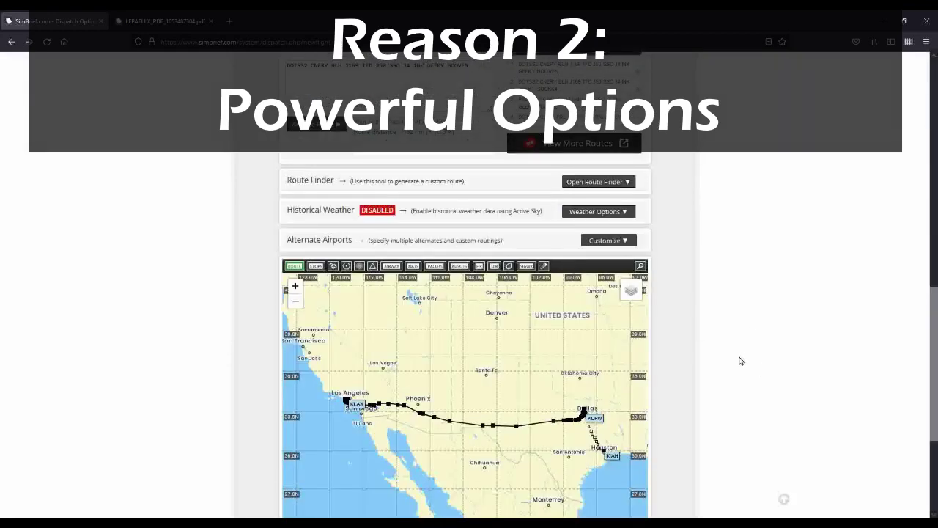
{"action": "scroll", "coordinate": [549, 379], "scroll_direction": "down", "scroll_amount": 2}
{"action": "scroll", "coordinate": [733, 370], "scroll_direction": "down", "scroll_amount": 1}
{"action": "scroll", "coordinate": [536, 345], "scroll_direction": "up", "scroll_amount": 3}
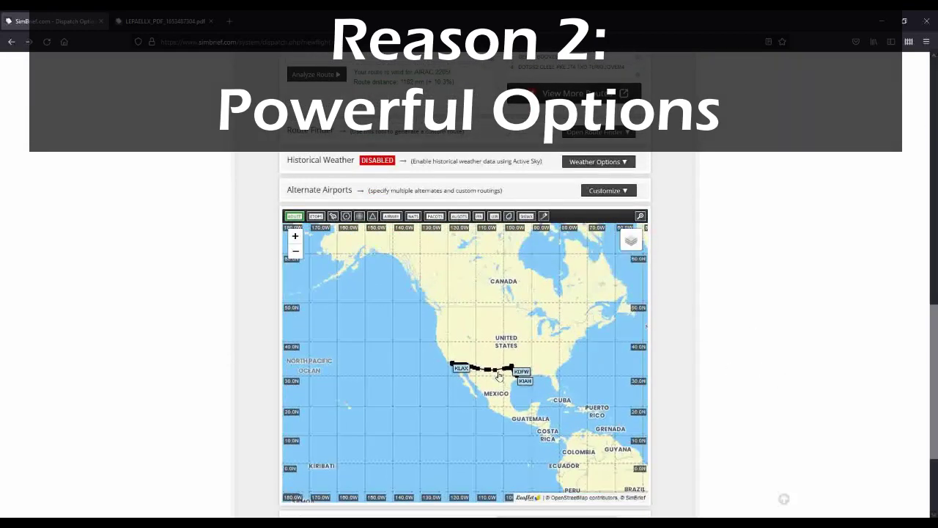
{"action": "scroll", "coordinate": [783, 354], "scroll_direction": "up", "scroll_amount": 2}
{"action": "scroll", "coordinate": [783, 356], "scroll_direction": "up", "scroll_amount": 5}
{"action": "scroll", "coordinate": [780, 372], "scroll_direction": "up", "scroll_amount": 2}
{"action": "scroll", "coordinate": [780, 372], "scroll_direction": "up", "scroll_amount": 2}
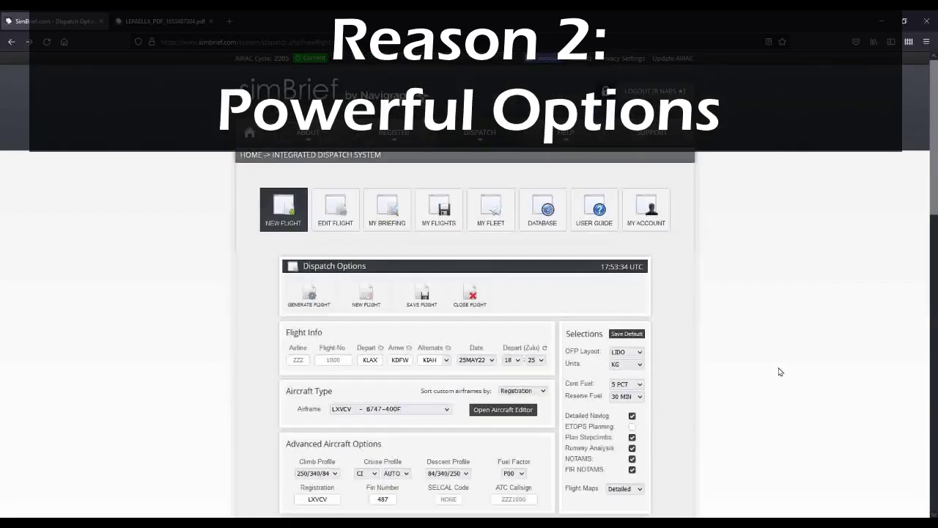
{"action": "scroll", "coordinate": [780, 382], "scroll_direction": "down", "scroll_amount": 10}
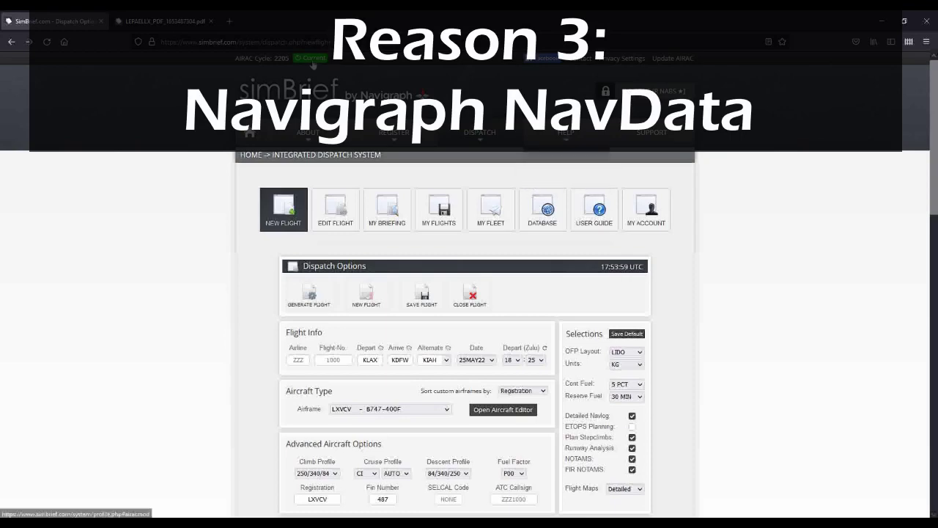
Step: Open the available AIRAC cycles in the account settings and examine which ones are unlocked and active
{"action": "left_click", "coordinate": [314, 60]}
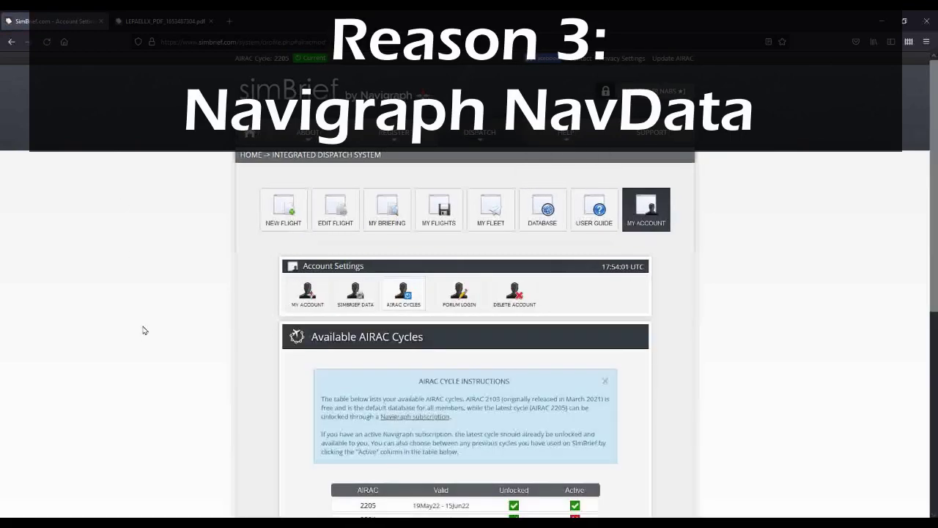
{"action": "scroll", "coordinate": [144, 327], "scroll_direction": "down", "scroll_amount": 5}
{"action": "scroll", "coordinate": [144, 328], "scroll_direction": "down", "scroll_amount": 1}
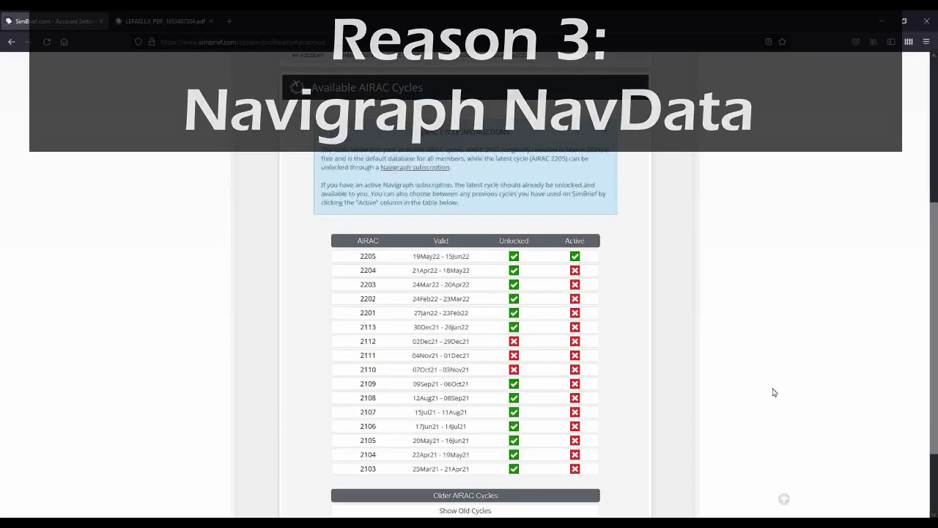
{"action": "scroll", "coordinate": [776, 396], "scroll_direction": "up", "scroll_amount": 1}
{"action": "scroll", "coordinate": [776, 396], "scroll_direction": "up", "scroll_amount": 3}
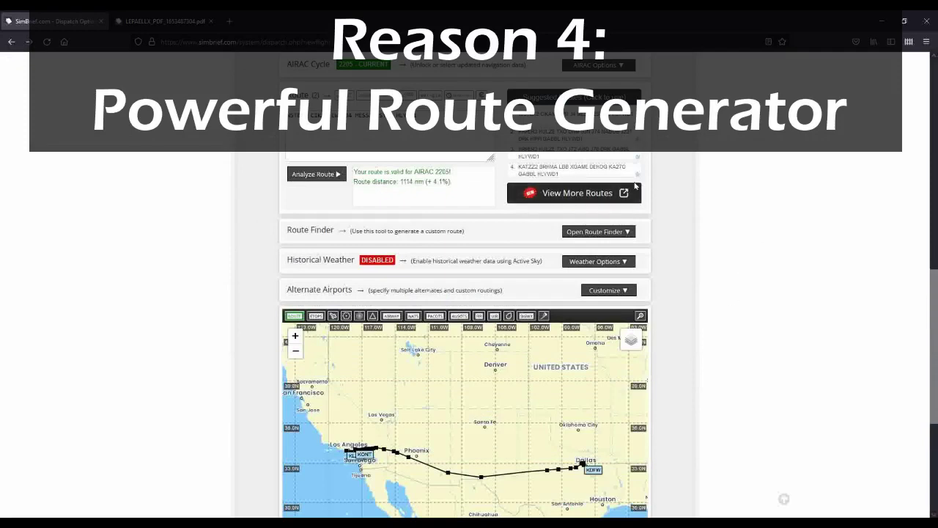
Step: Apply the fourth suggested route, via KATZZ2, BRHMA and LBB, and expand the Route Finder options
{"action": "left_click", "coordinate": [592, 137]}
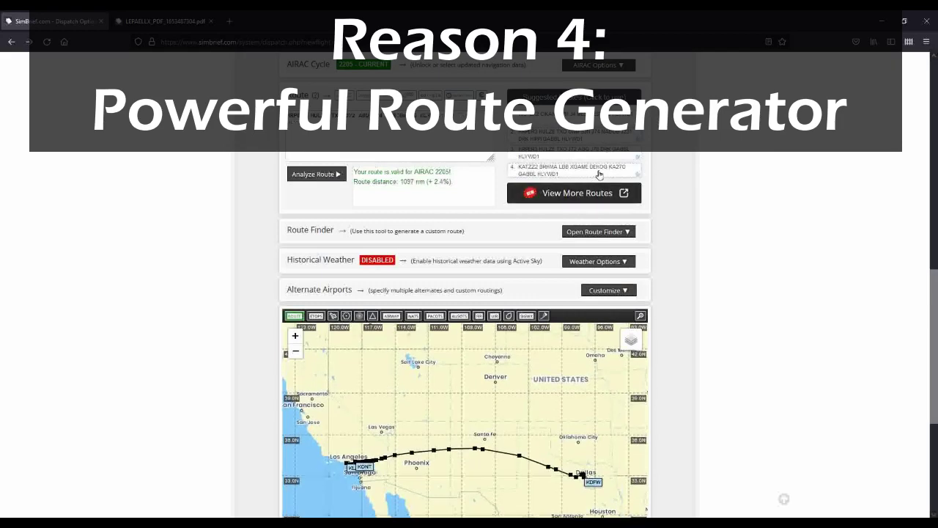
{"action": "left_click", "coordinate": [600, 172]}
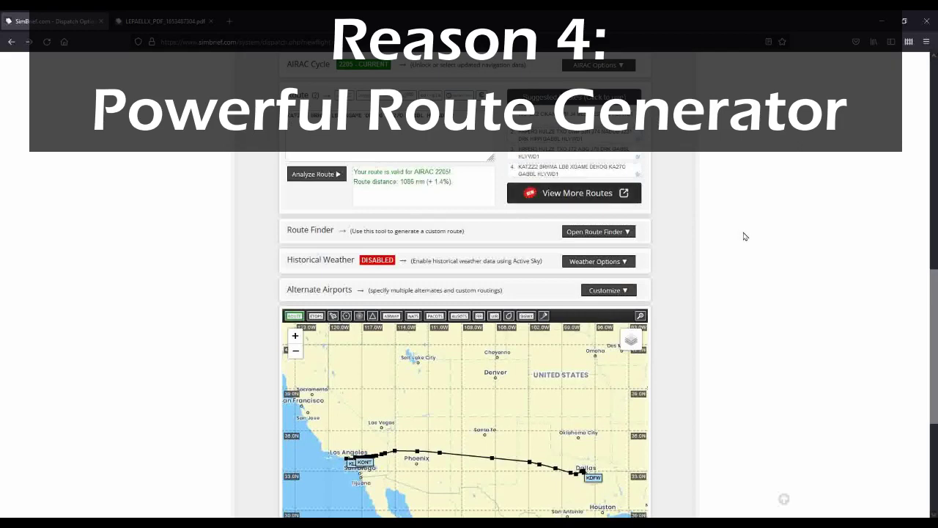
{"action": "left_click", "coordinate": [620, 231]}
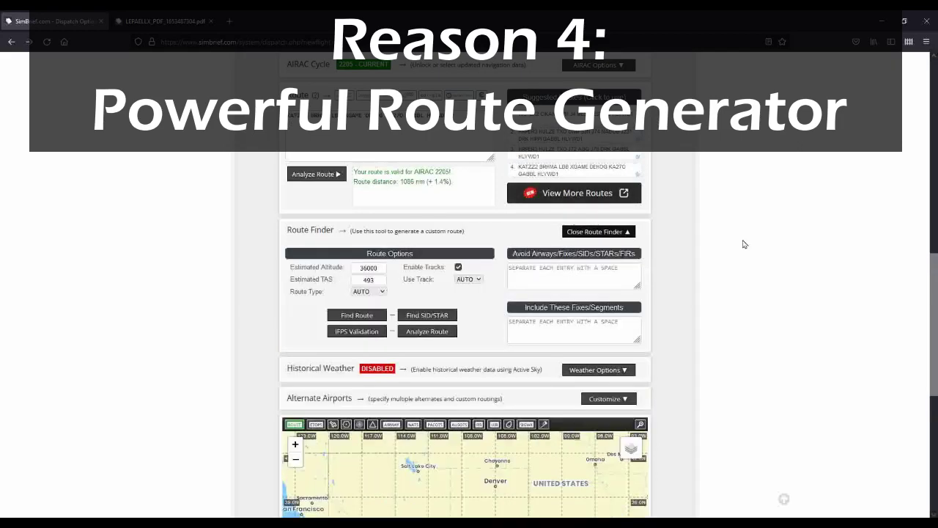
{"action": "scroll", "coordinate": [724, 277], "scroll_direction": "down", "scroll_amount": 3}
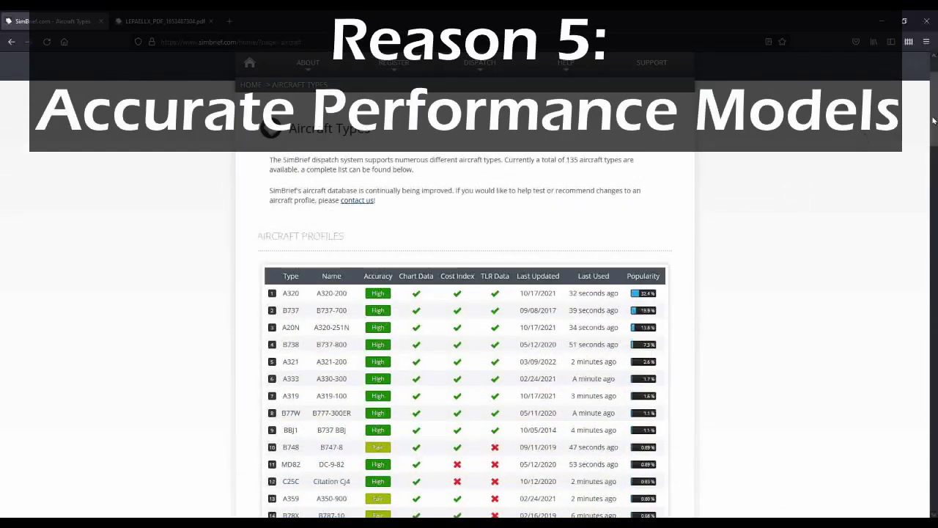
Step: Examine the aircraft profiles table for each type's accuracy rating, chart data, cost index and TLR data
{"action": "left_click_drag", "start_coordinate": [935, 119], "coordinate": [928, 196]}
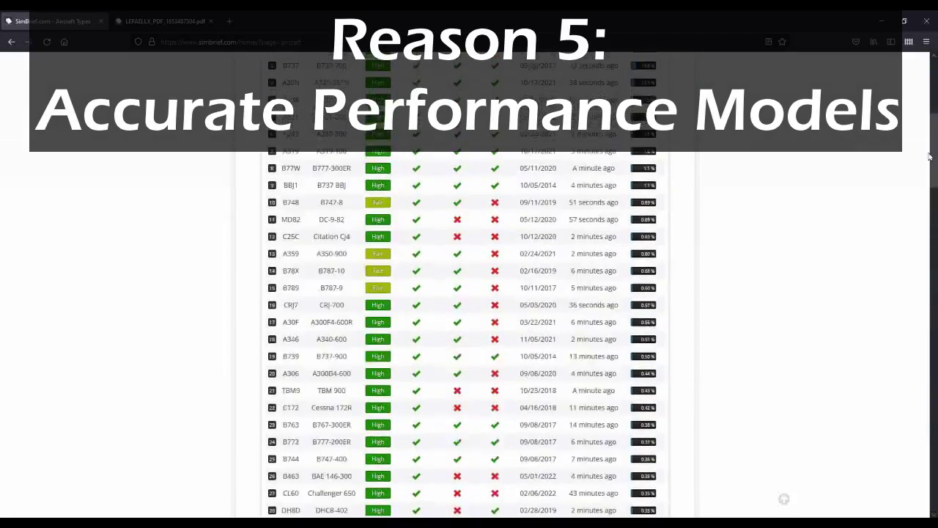
{"action": "scroll", "coordinate": [930, 156], "scroll_direction": "up", "scroll_amount": 3}
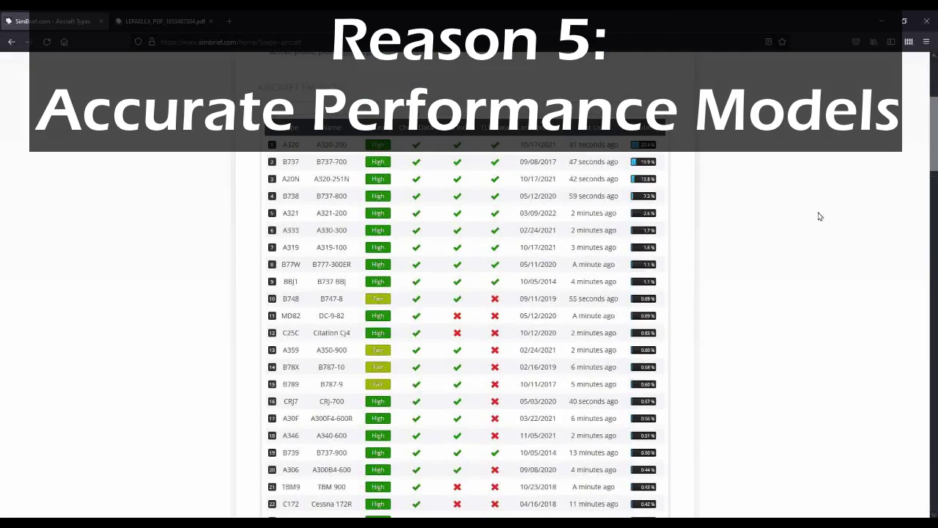
{"action": "scroll", "coordinate": [833, 263], "scroll_direction": "down", "scroll_amount": 5}
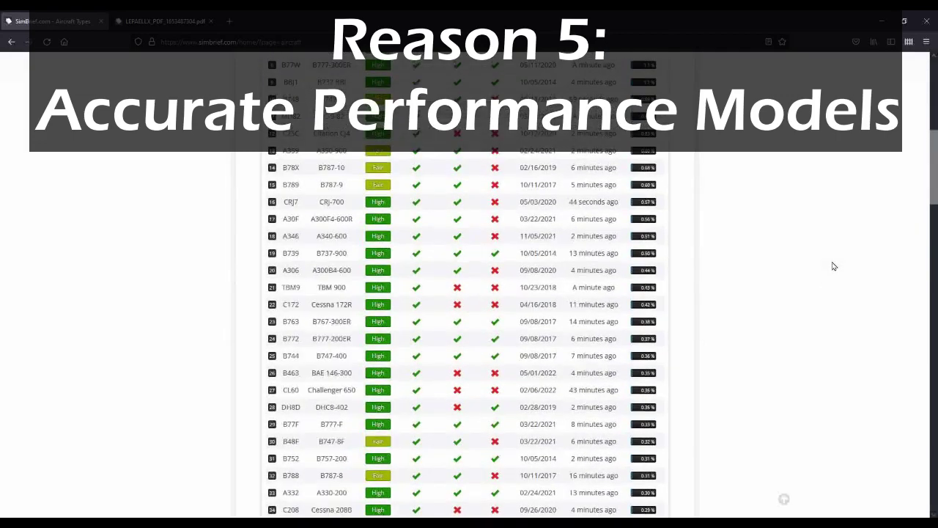
{"action": "scroll", "coordinate": [833, 266], "scroll_direction": "down", "scroll_amount": 10}
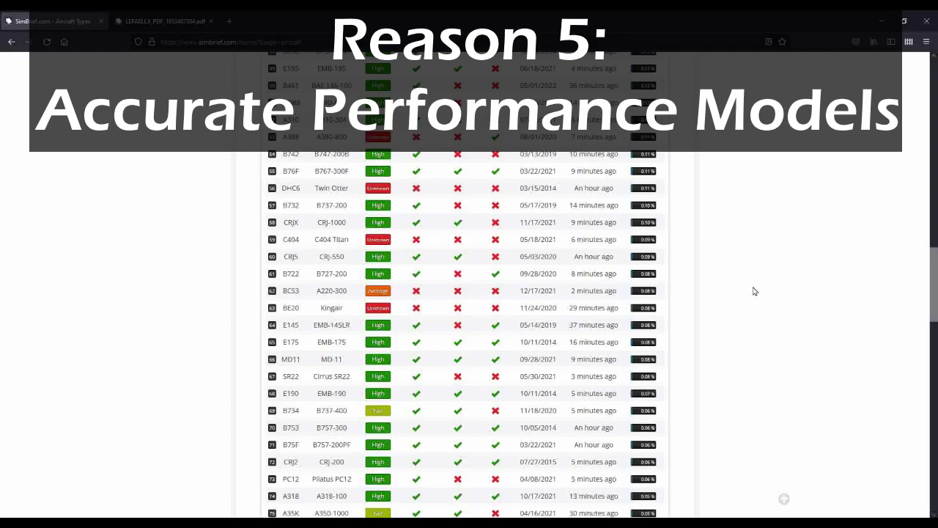
{"action": "scroll", "coordinate": [774, 299], "scroll_direction": "down", "scroll_amount": 2}
{"action": "scroll", "coordinate": [775, 299], "scroll_direction": "down", "scroll_amount": 3}
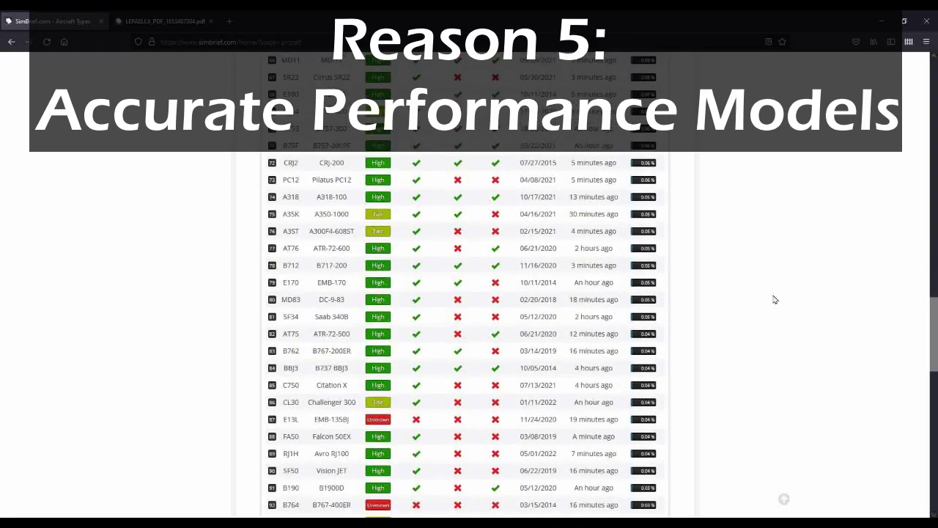
{"action": "scroll", "coordinate": [777, 297], "scroll_direction": "down", "scroll_amount": 2}
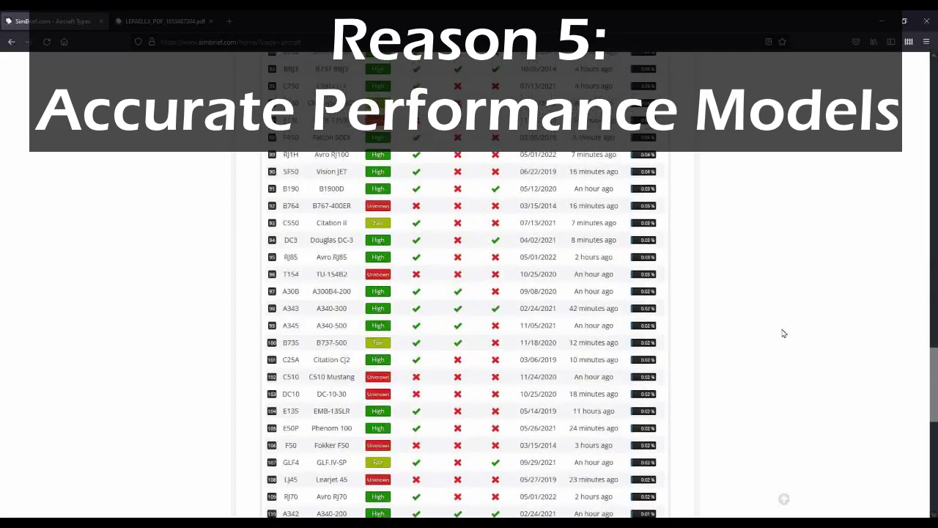
{"action": "scroll", "coordinate": [807, 345], "scroll_direction": "down", "scroll_amount": 2}
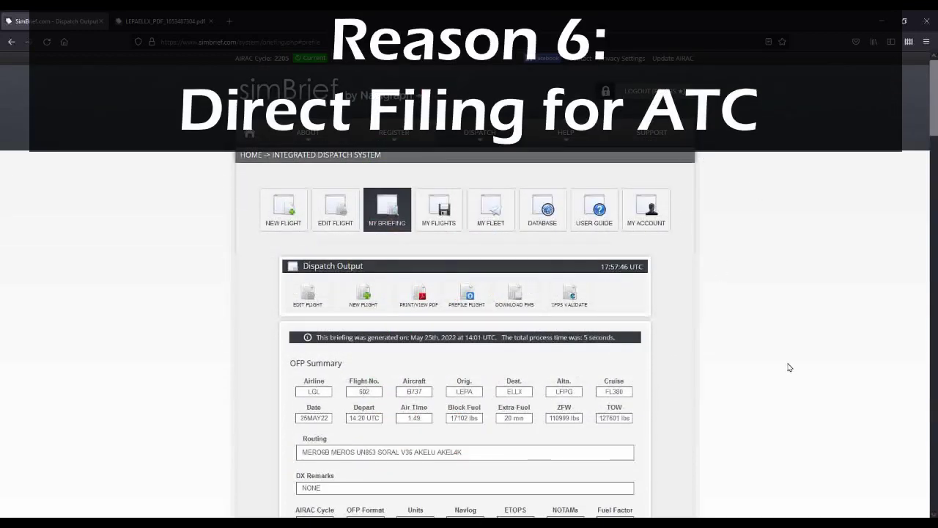
Step: Prefile the LEPA to ELLX flight on VATSIM, check the prefilled details and file the plan
{"action": "left_click", "coordinate": [484, 306]}
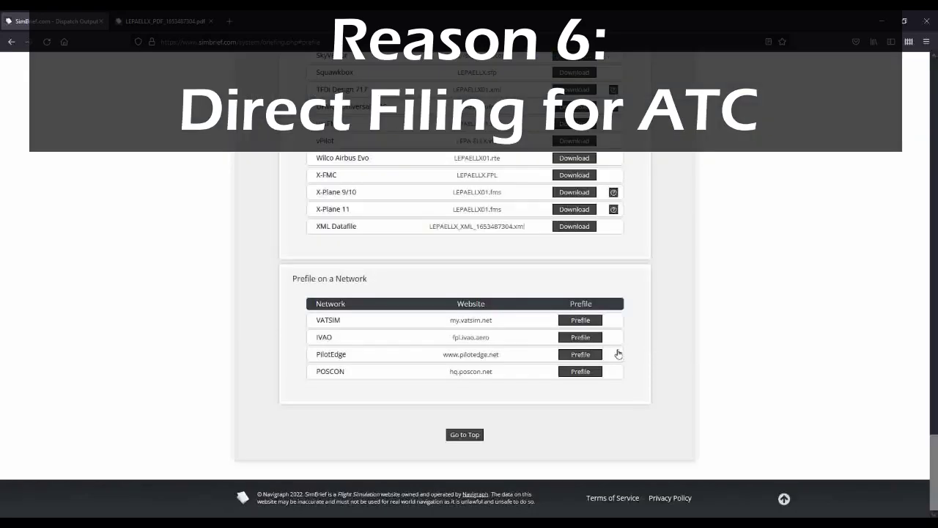
{"action": "left_click", "coordinate": [588, 325]}
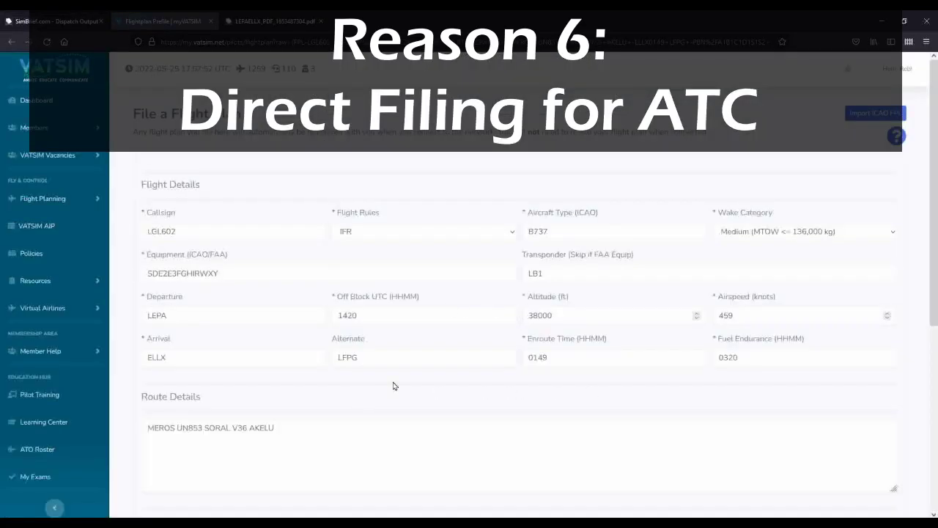
{"action": "scroll", "coordinate": [440, 396], "scroll_direction": "down", "scroll_amount": 5}
{"action": "scroll", "coordinate": [398, 300], "scroll_direction": "up", "scroll_amount": 5}
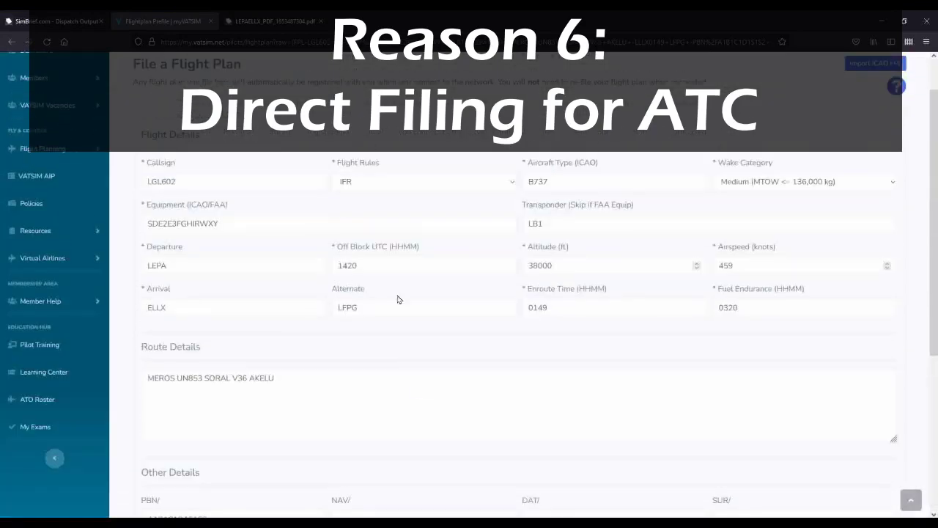
{"action": "scroll", "coordinate": [352, 329], "scroll_direction": "down", "scroll_amount": 5}
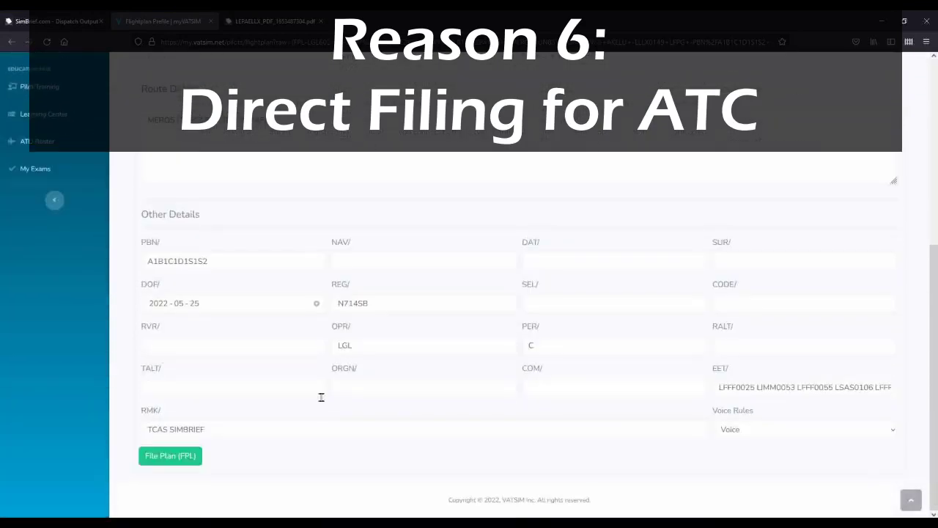
{"action": "left_click", "coordinate": [185, 458]}
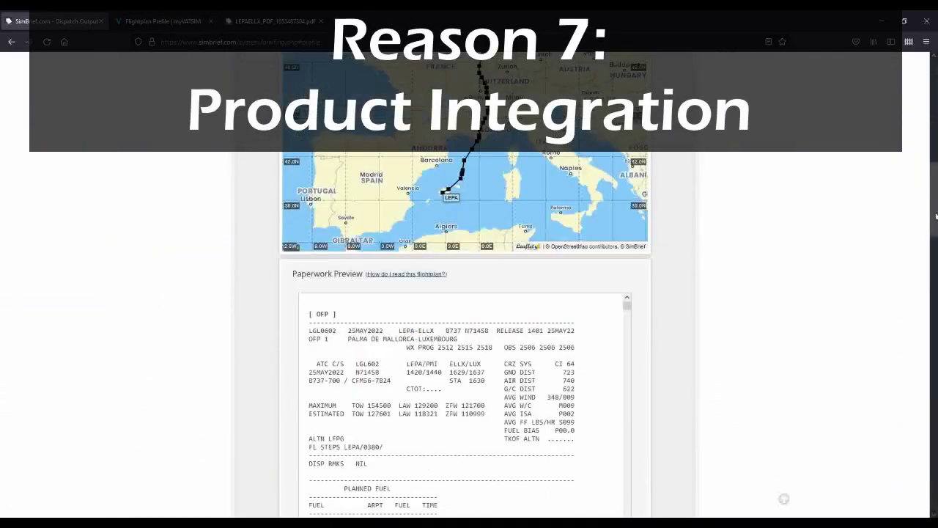
Step: Look through the flight plan download formats offered for the LEPA to ELLX briefing
{"action": "left_click_drag", "start_coordinate": [934, 215], "coordinate": [935, 326]}
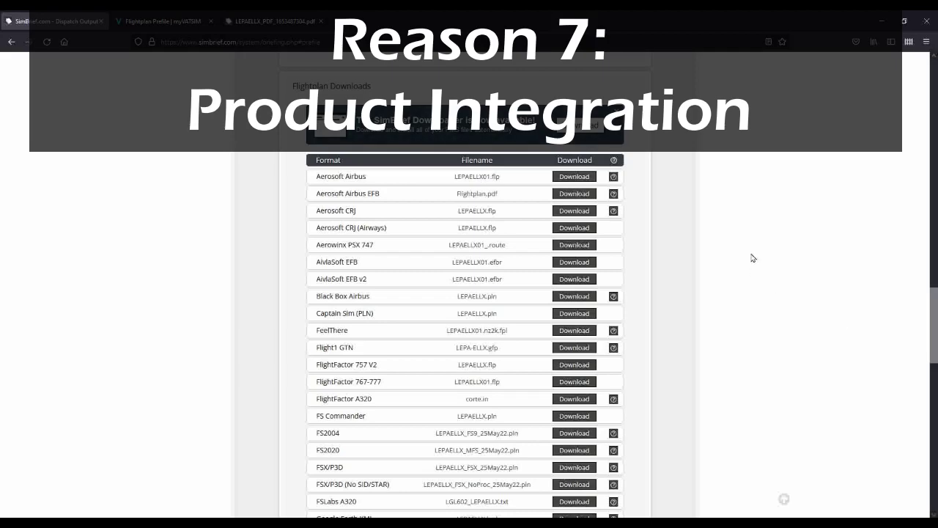
{"action": "scroll", "coordinate": [752, 257], "scroll_direction": "down", "scroll_amount": 3}
{"action": "scroll", "coordinate": [731, 286], "scroll_direction": "down", "scroll_amount": 5}
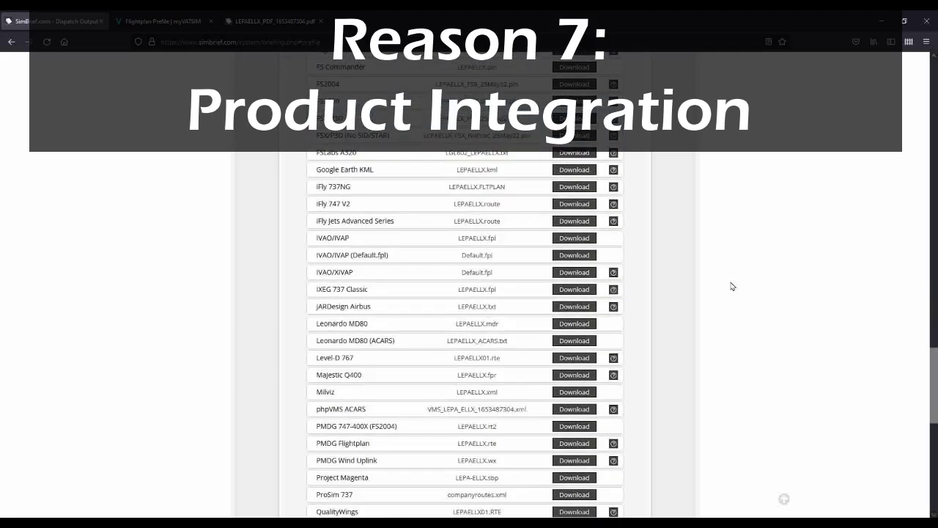
{"action": "scroll", "coordinate": [762, 288], "scroll_direction": "down", "scroll_amount": 2}
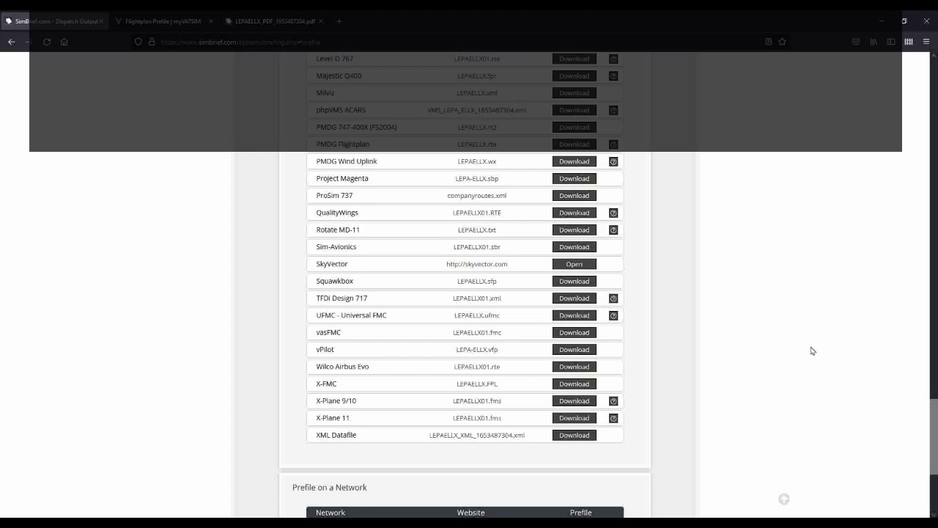
Step: Create a new flight departing from KJFK and arriving at KLAX
{"action": "left_click_drag", "start_coordinate": [934, 436], "coordinate": [934, 106]}
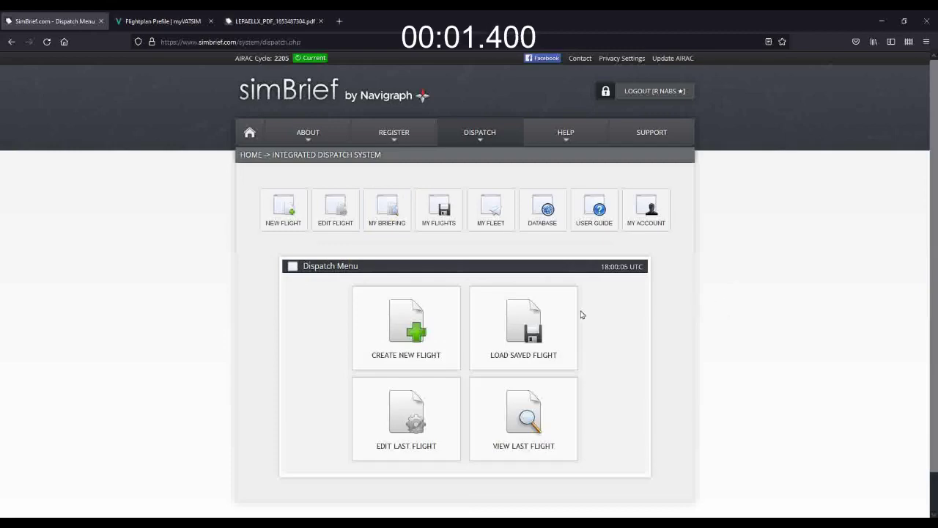
{"action": "left_click", "coordinate": [422, 317]}
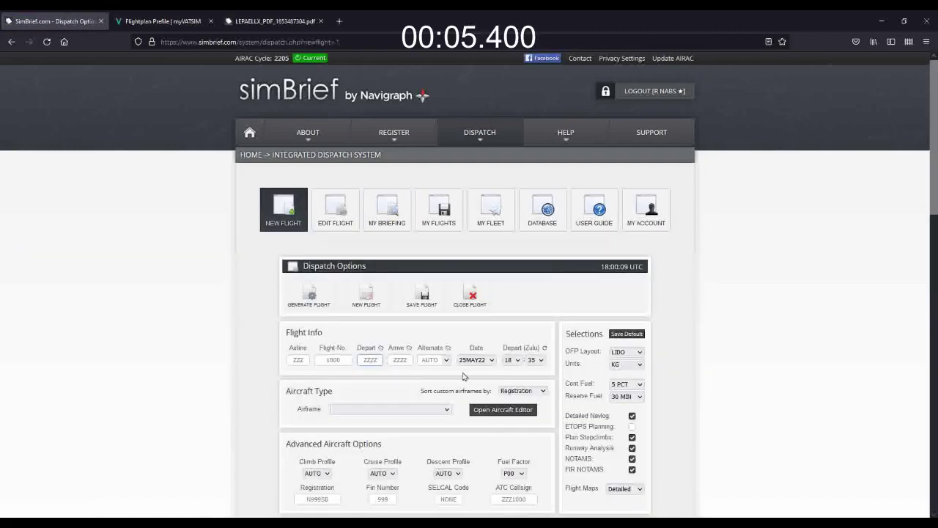
{"action": "type", "text": "kjfk"}
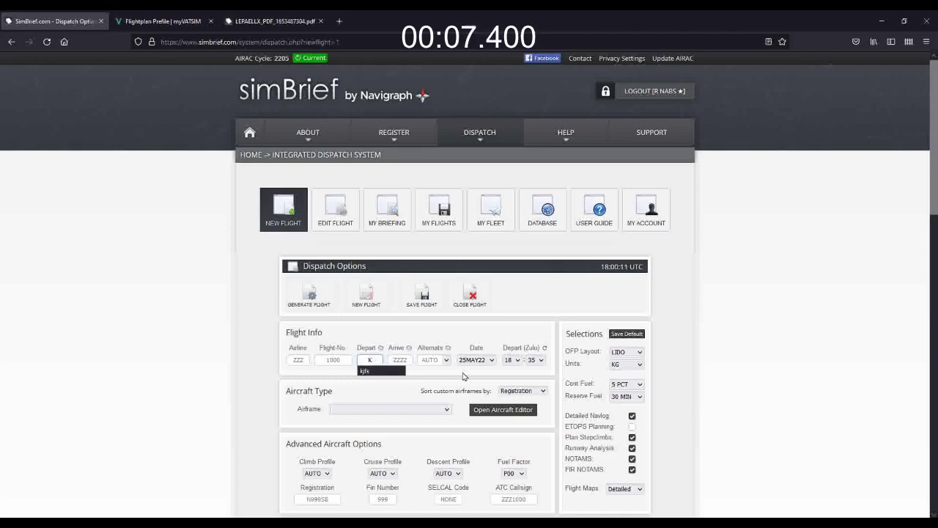
{"action": "key", "text": "Tab"}
{"action": "type", "text": "klax"}
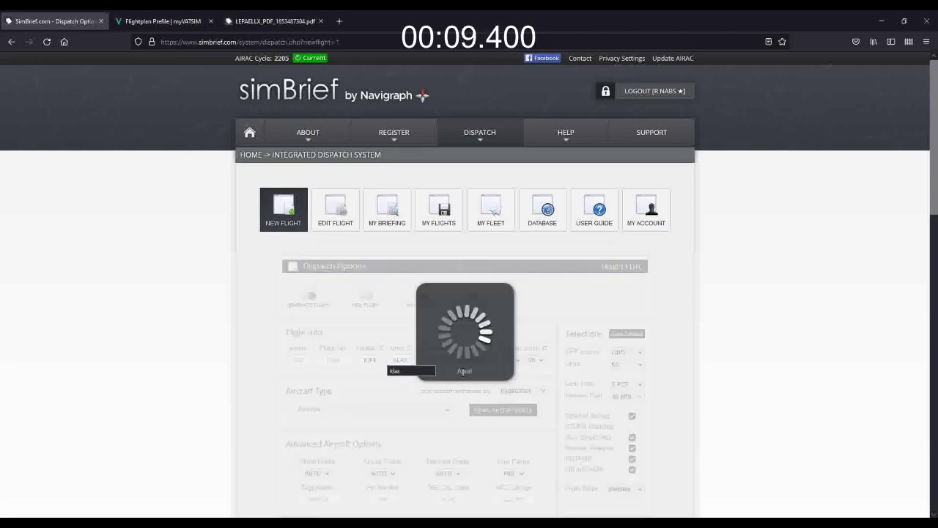
Step: Assign the C-GKWJ B737-800 airframe to the flight and set its units to LBS
{"action": "scroll", "coordinate": [308, 352], "scroll_direction": "down", "scroll_amount": 1}
{"action": "left_click", "coordinate": [388, 358]}
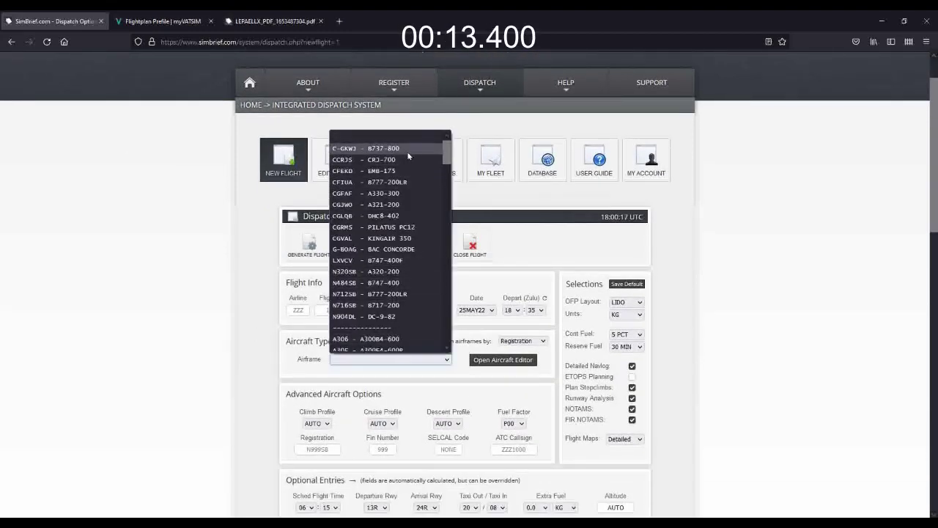
{"action": "left_click", "coordinate": [407, 149]}
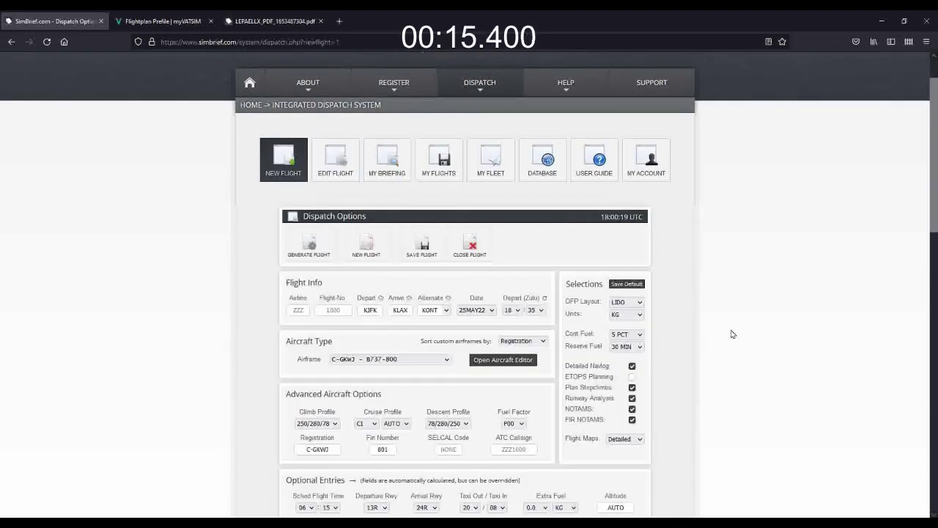
{"action": "left_click", "coordinate": [626, 315]}
{"action": "left_click", "coordinate": [634, 341]}
Step: Check the optional entries and route for the KJFK to KLAX flight, and generate its briefing
{"action": "scroll", "coordinate": [703, 359], "scroll_direction": "down", "scroll_amount": 3}
{"action": "scroll", "coordinate": [703, 362], "scroll_direction": "down", "scroll_amount": 10}
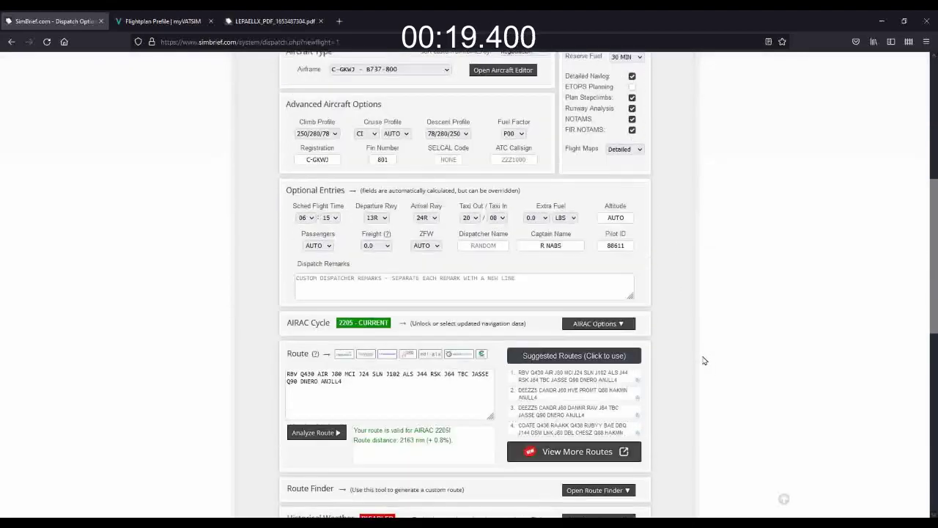
{"action": "scroll", "coordinate": [706, 361], "scroll_direction": "up", "scroll_amount": 12}
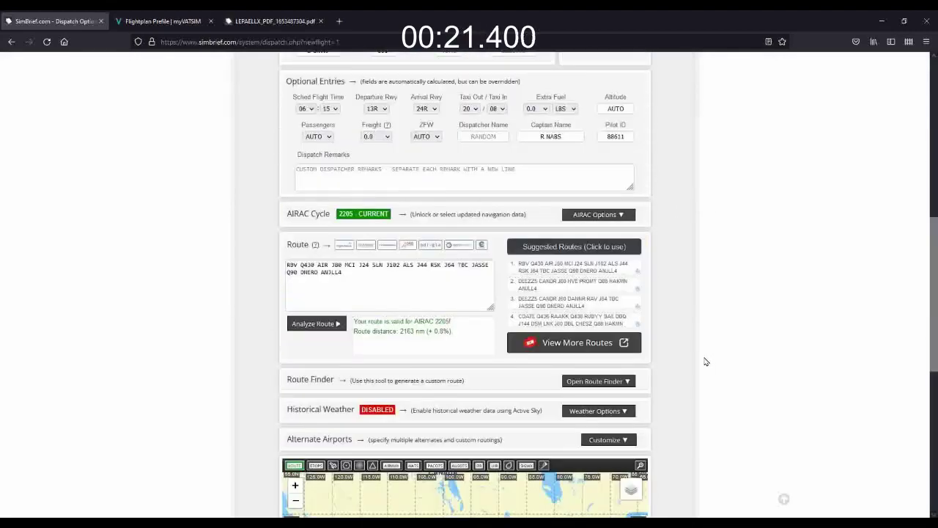
{"action": "left_click", "coordinate": [319, 197]}
{"action": "left_click", "coordinate": [450, 313]}
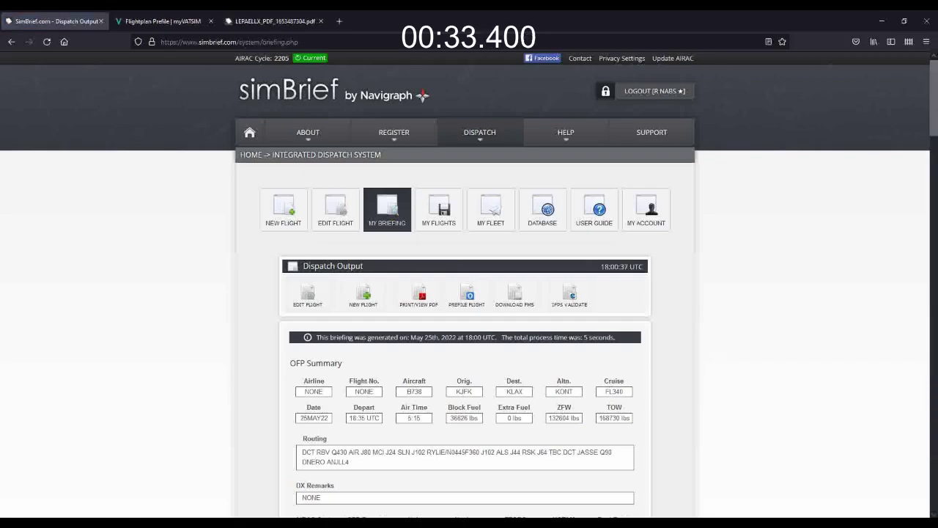
Step: Prefile the KJFK to KLAX flight on VATSIM, check the prefilled details and file the plan
{"action": "scroll", "coordinate": [932, 133], "scroll_direction": "down", "scroll_amount": 3}
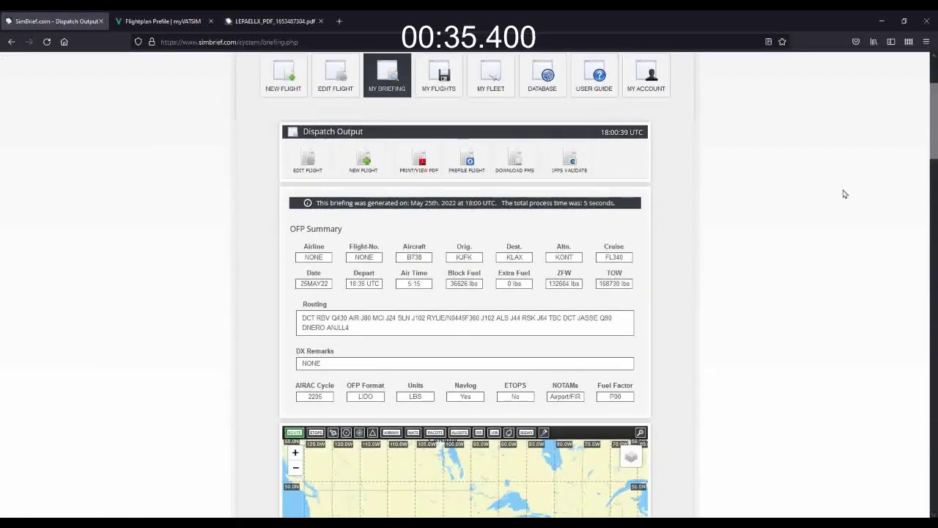
{"action": "left_click", "coordinate": [467, 160]}
{"action": "left_click", "coordinate": [579, 321]}
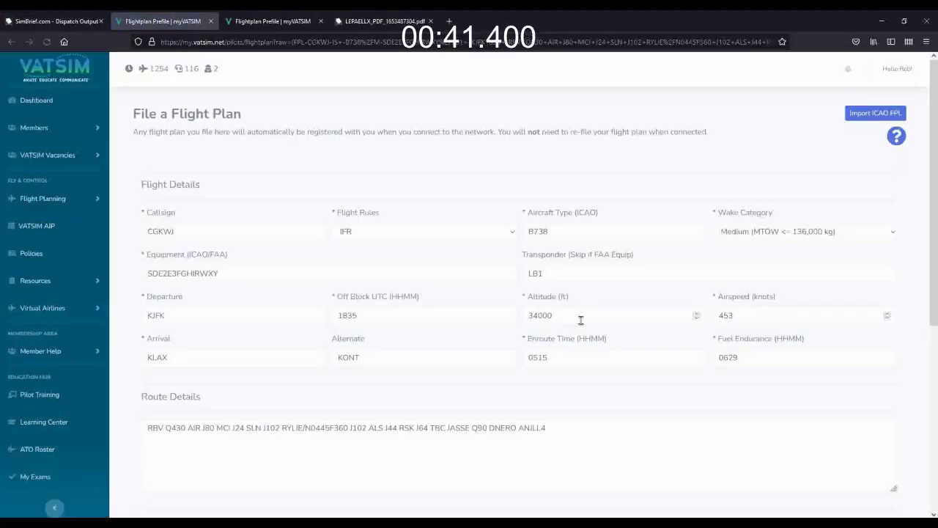
{"action": "scroll", "coordinate": [623, 320], "scroll_direction": "down", "scroll_amount": 5}
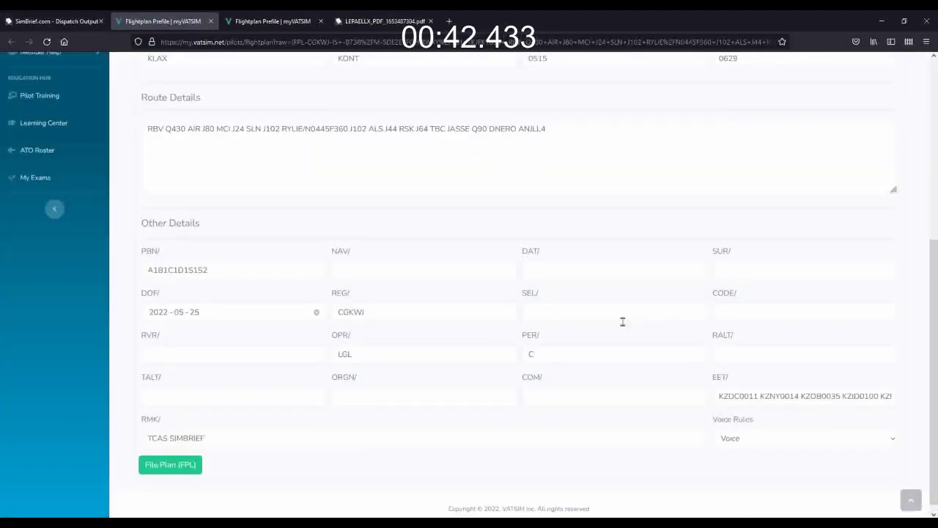
{"action": "left_click", "coordinate": [158, 457]}
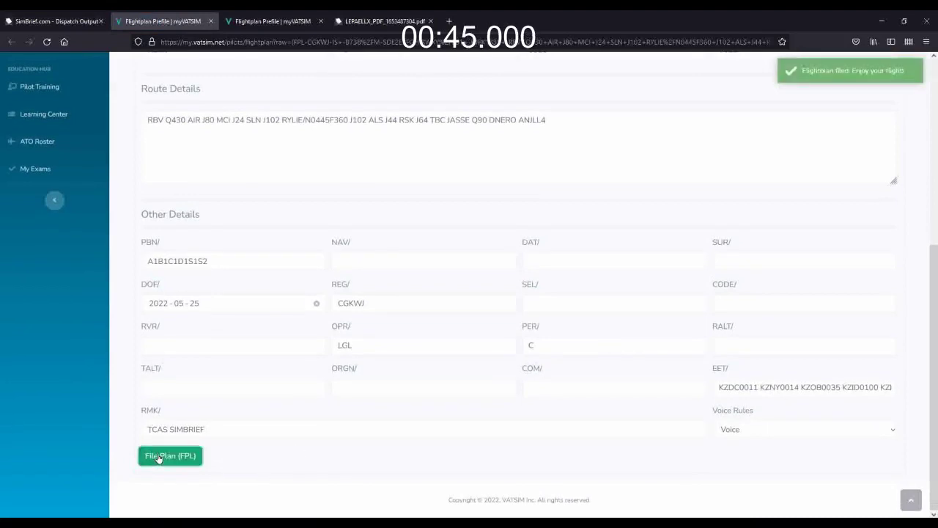